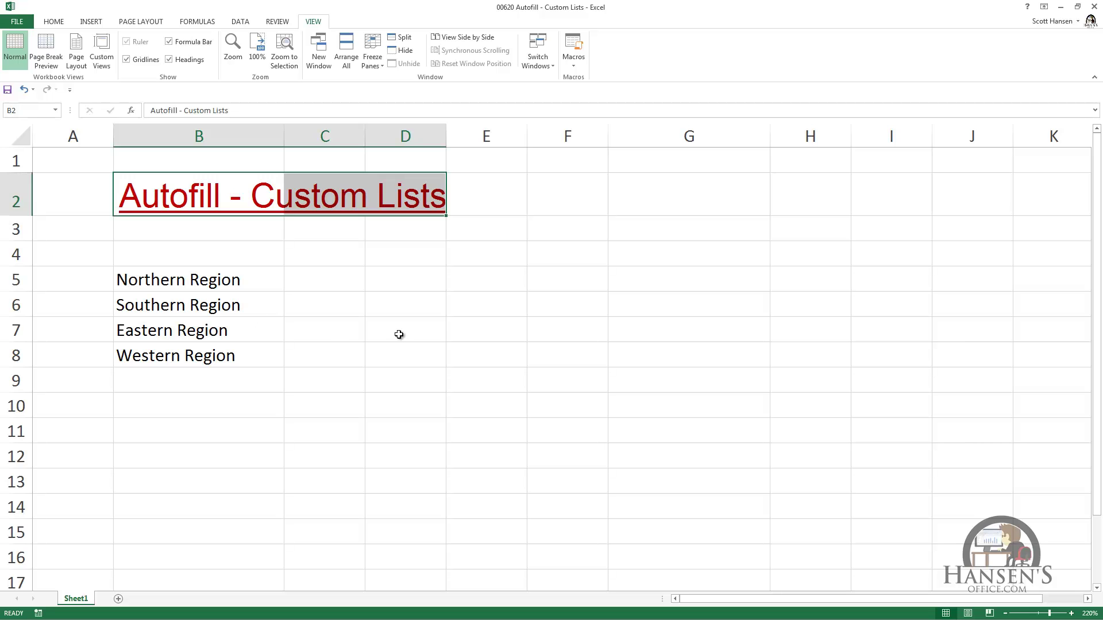
Step: Open the Custom Lists editor from the General section of the advanced Excel options
click(399, 334)
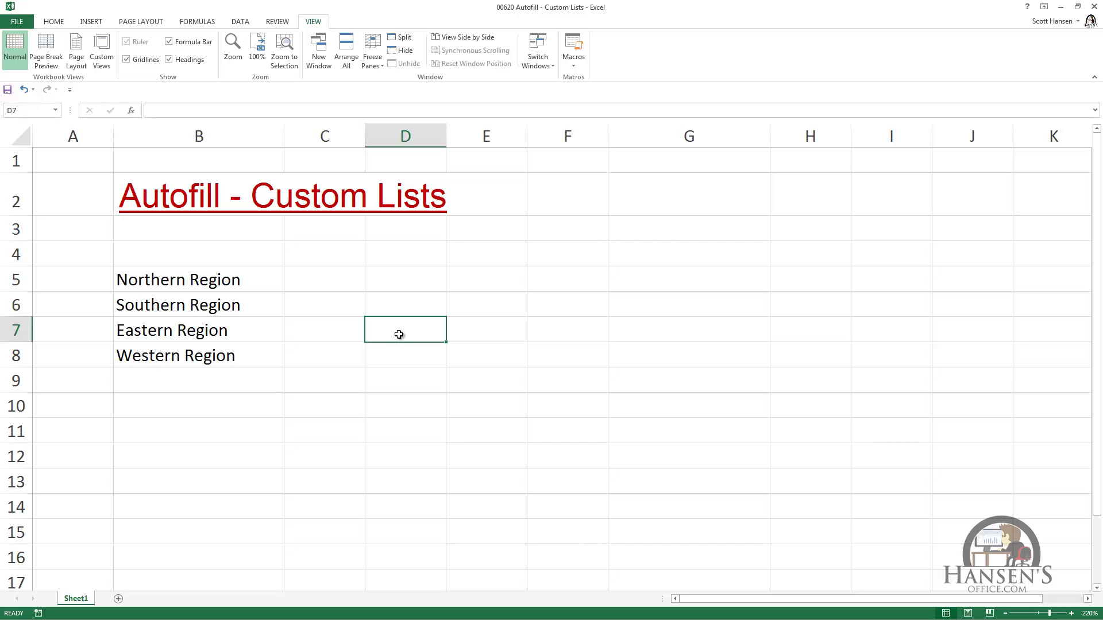
key(alt+f)
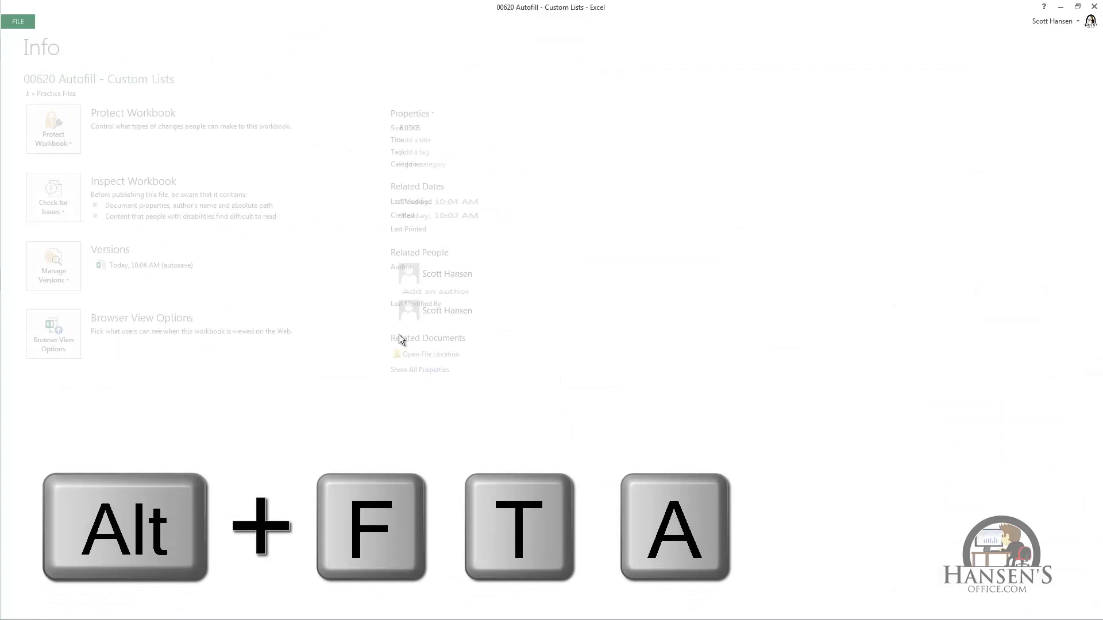
key(t)
key(a)
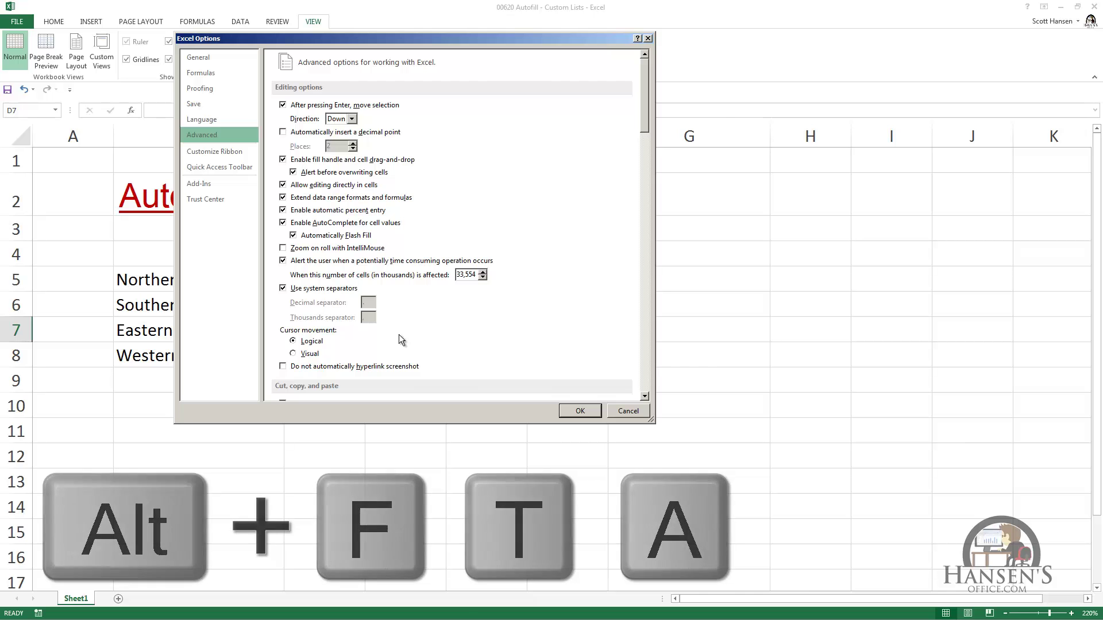
drag(641, 113, 690, 388)
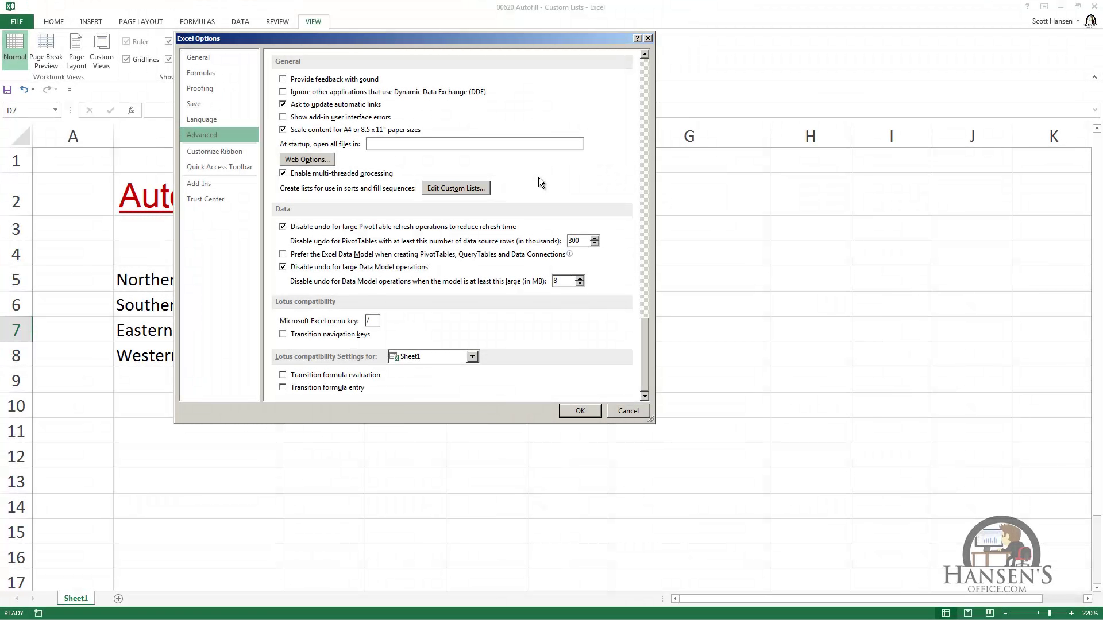
click(465, 189)
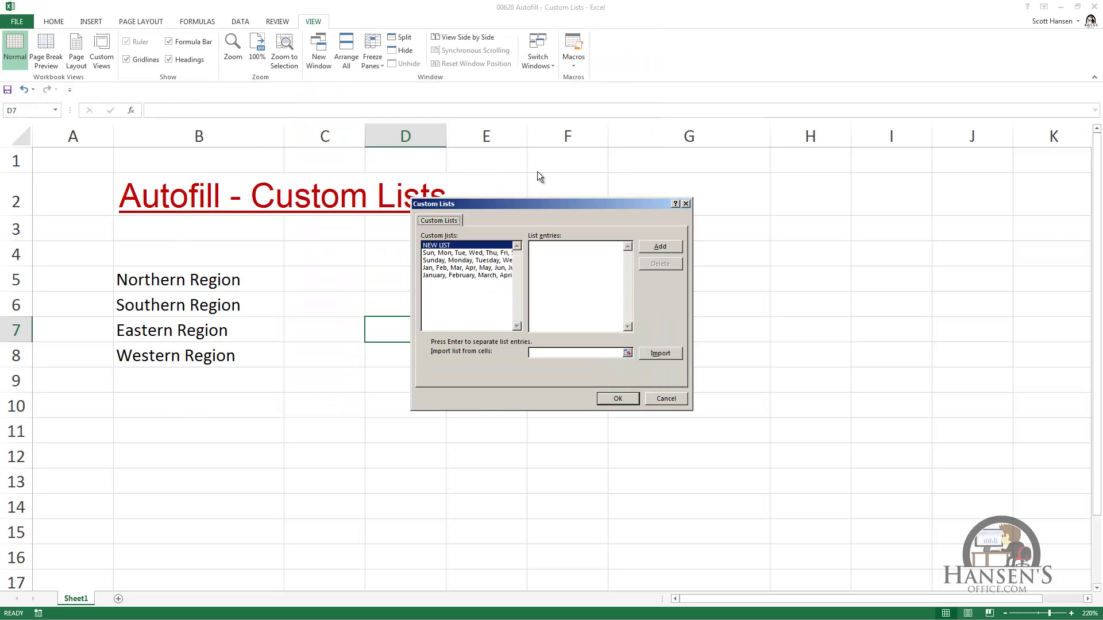
Step: Add a custom list with the comma-separated entries Northern Region, Southeren Region, Eastern Region, Western Region and accept the open dialogs
drag(541, 208, 617, 184)
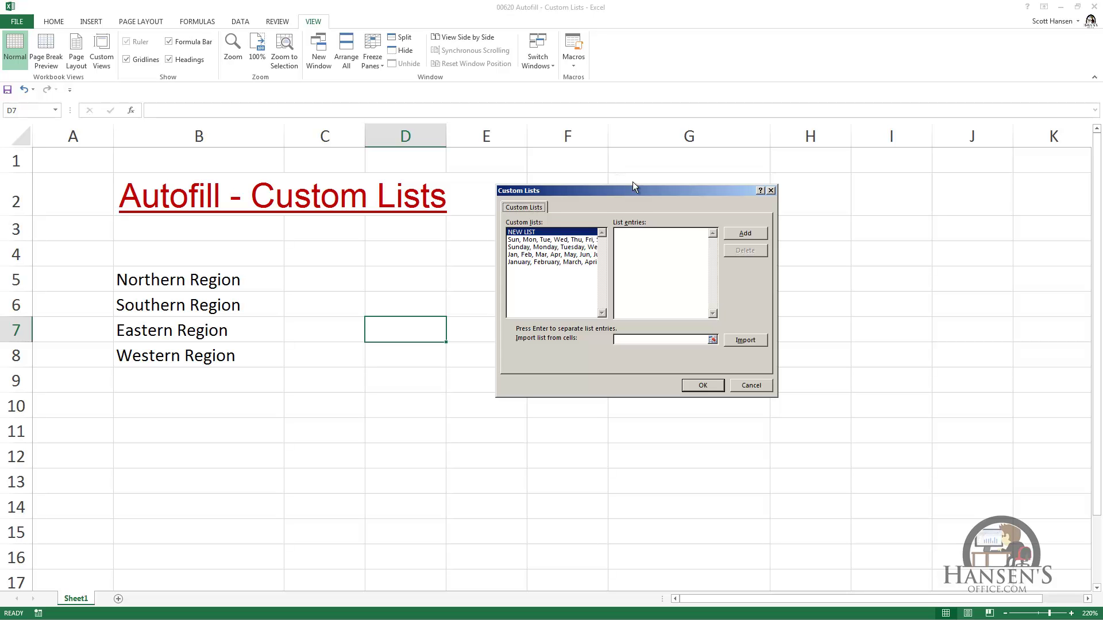
click(634, 233)
text(Northern Region,Southeren Region, Eastern Region, Western Region)
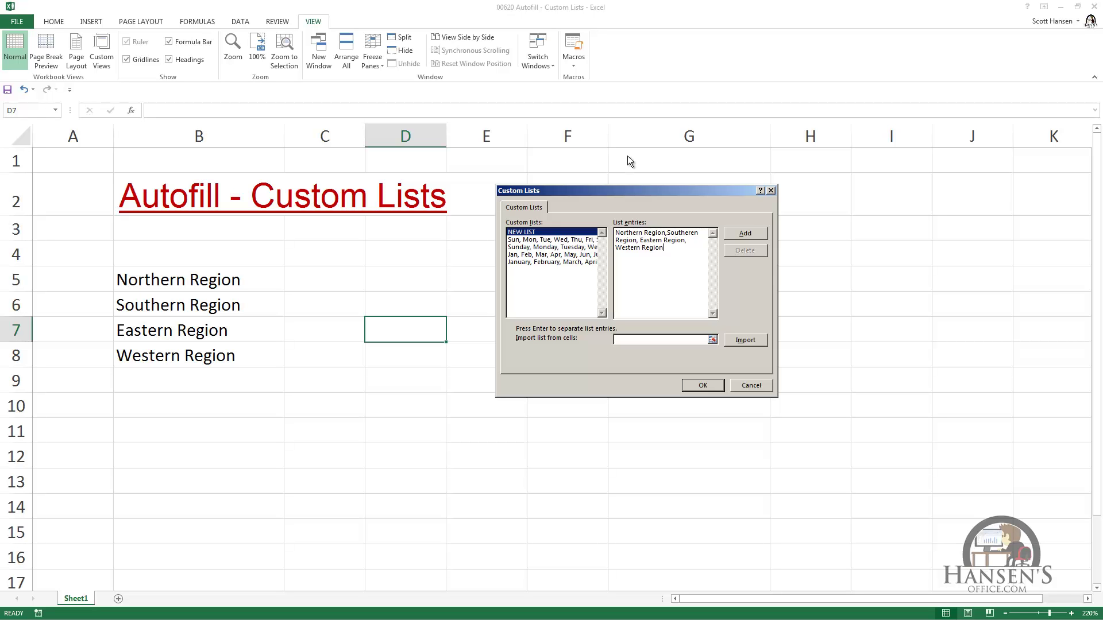
click(745, 233)
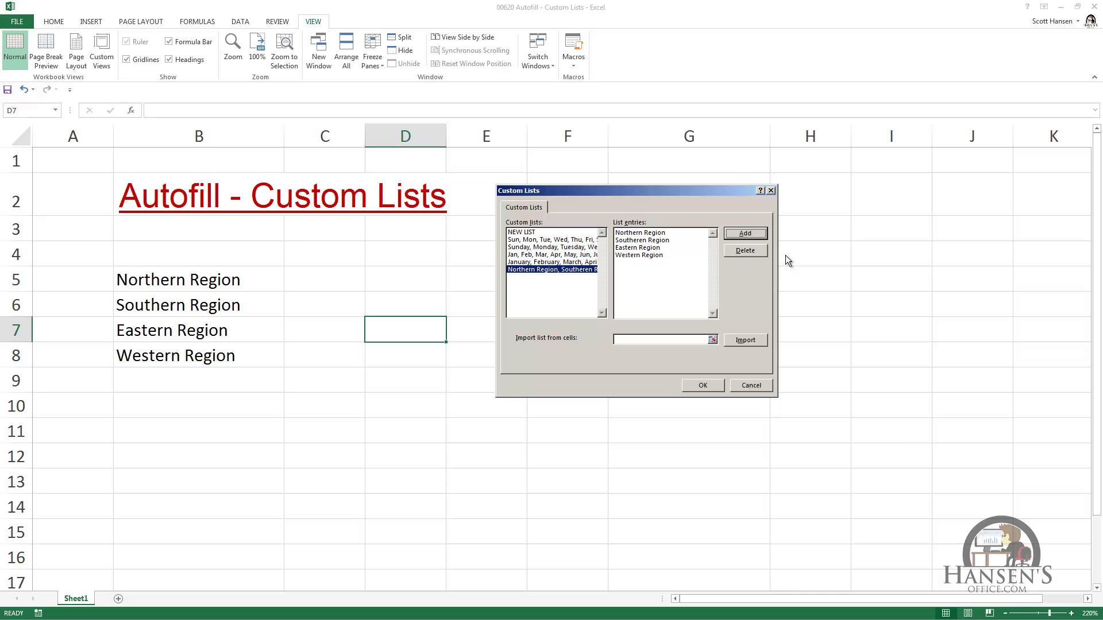
click(708, 384)
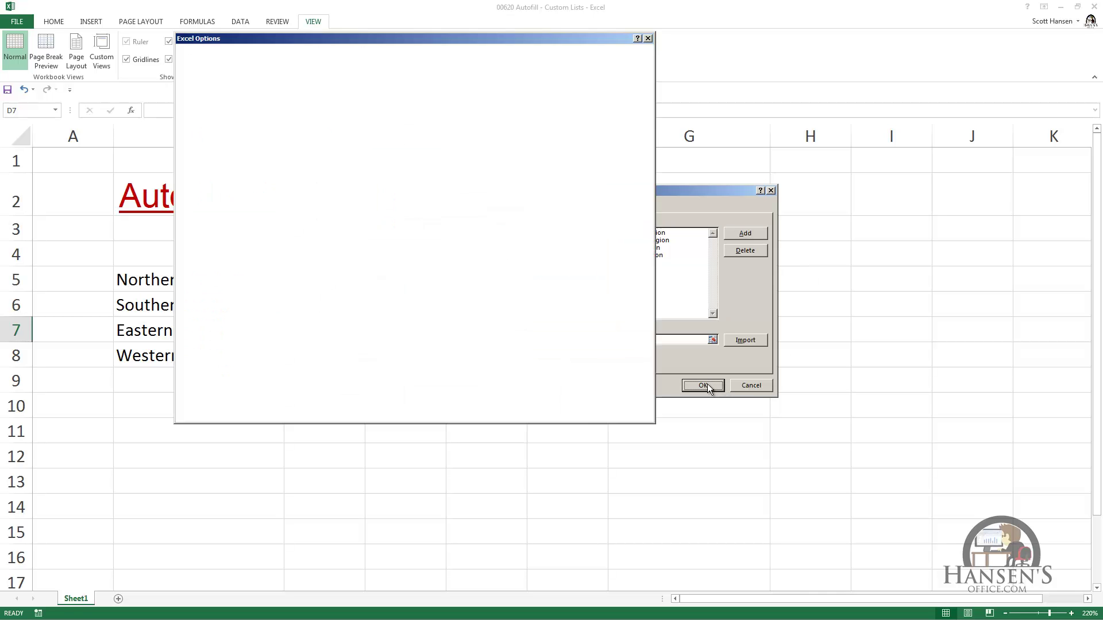
click(579, 410)
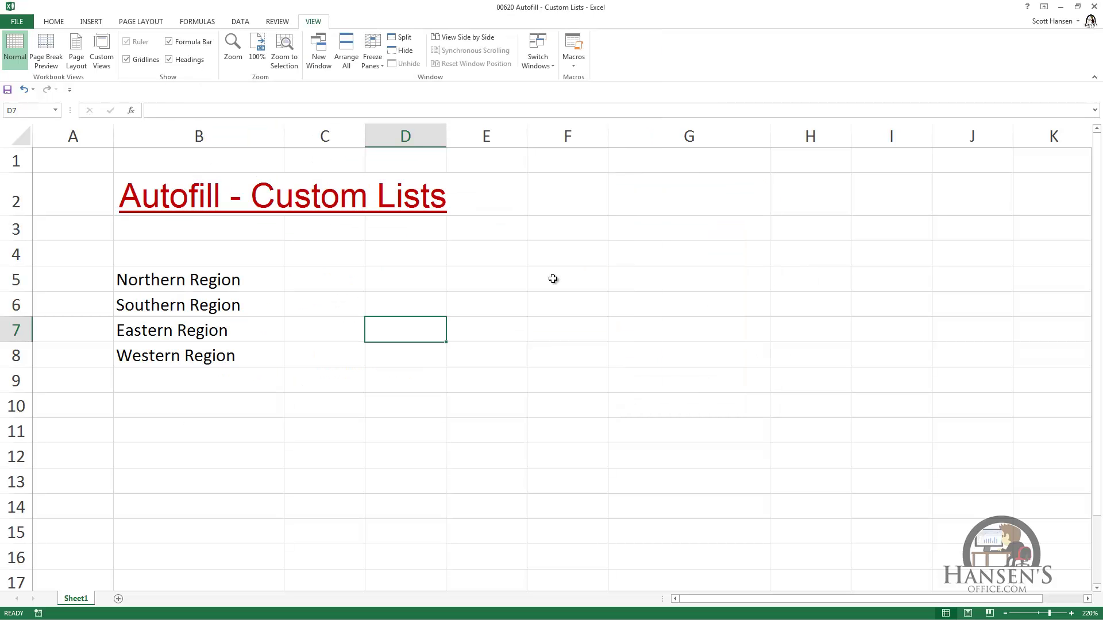
Step: Widen column D to about twice its width and enter "Southern Region" in cell D5
click(404, 278)
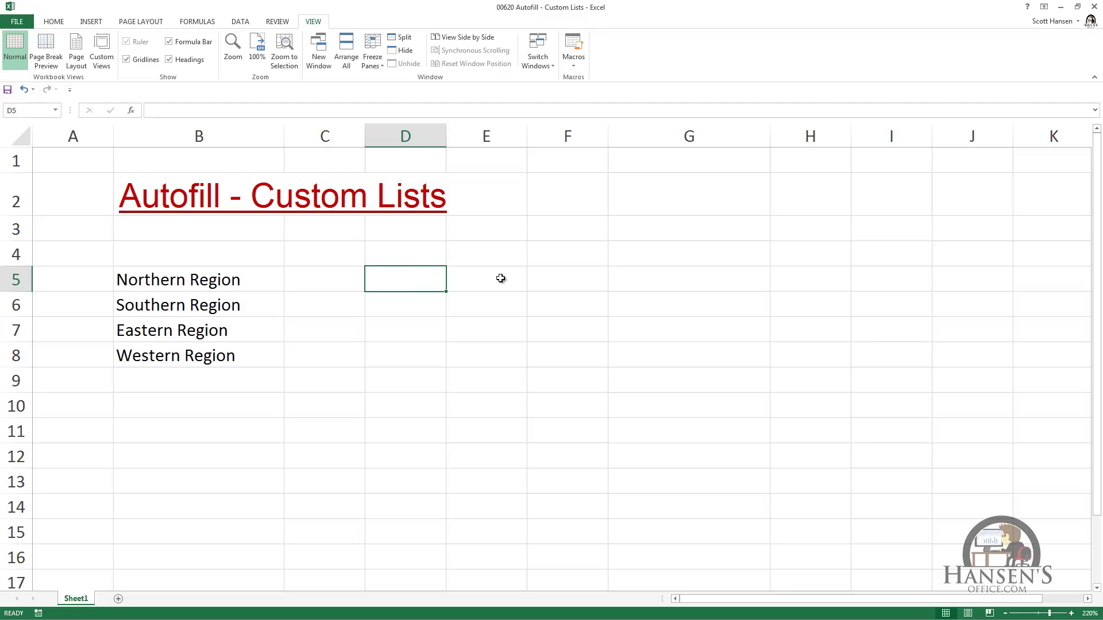
drag(445, 137, 528, 142)
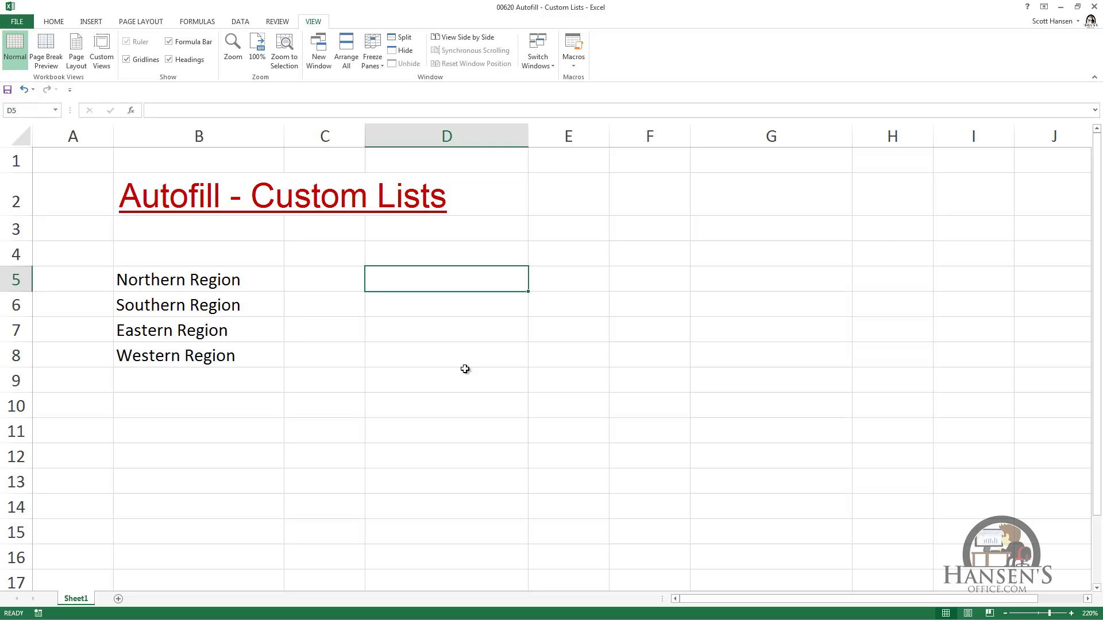
text(Sou)
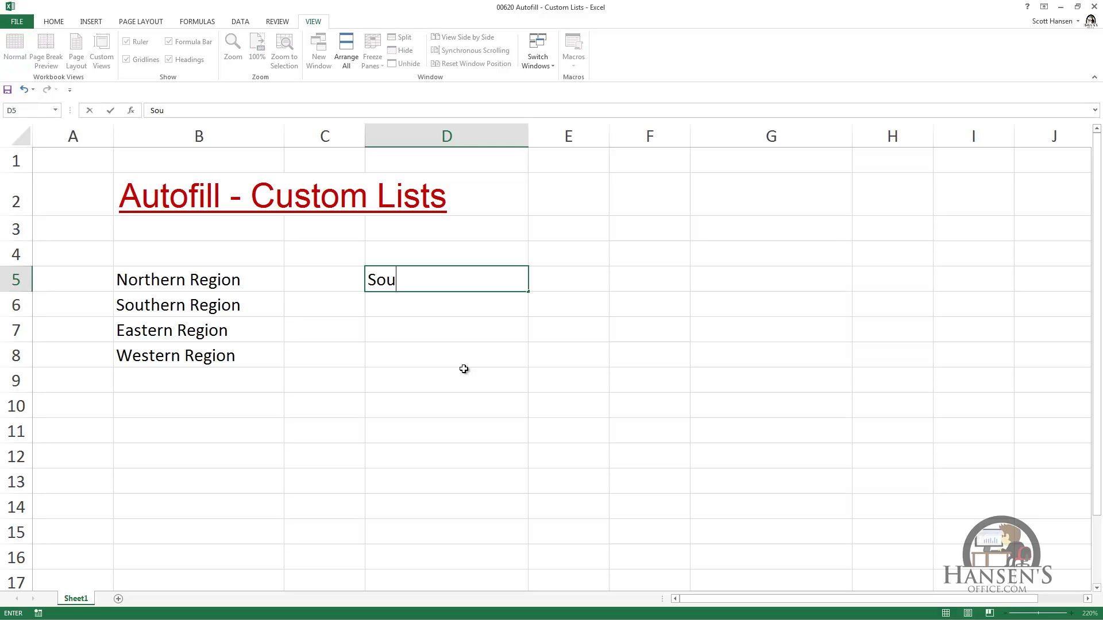
text(thern Region)
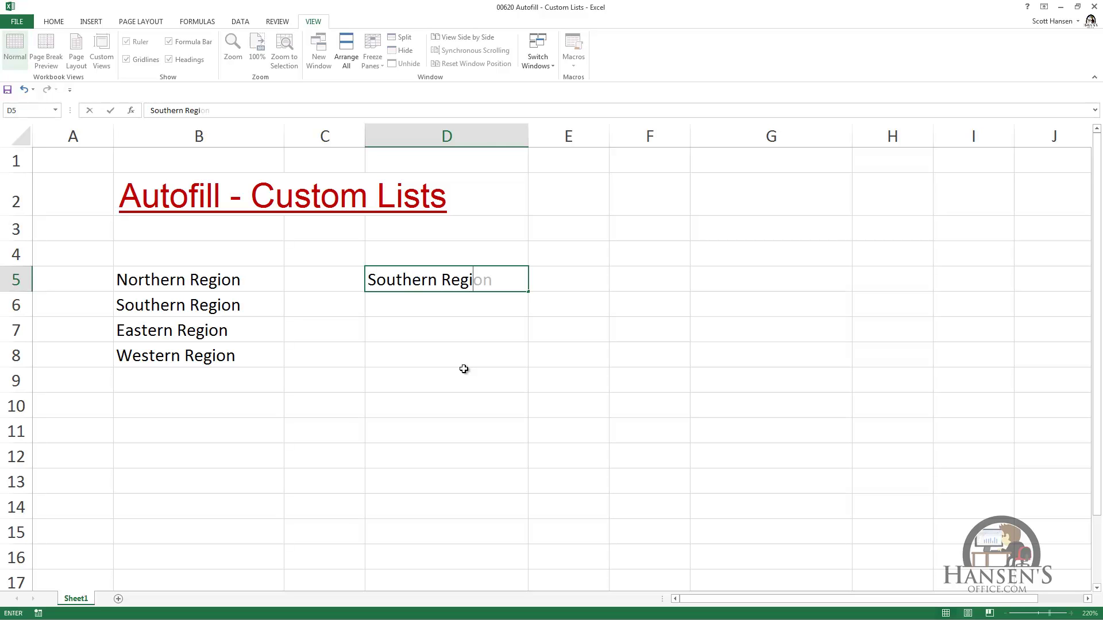
key(Return)
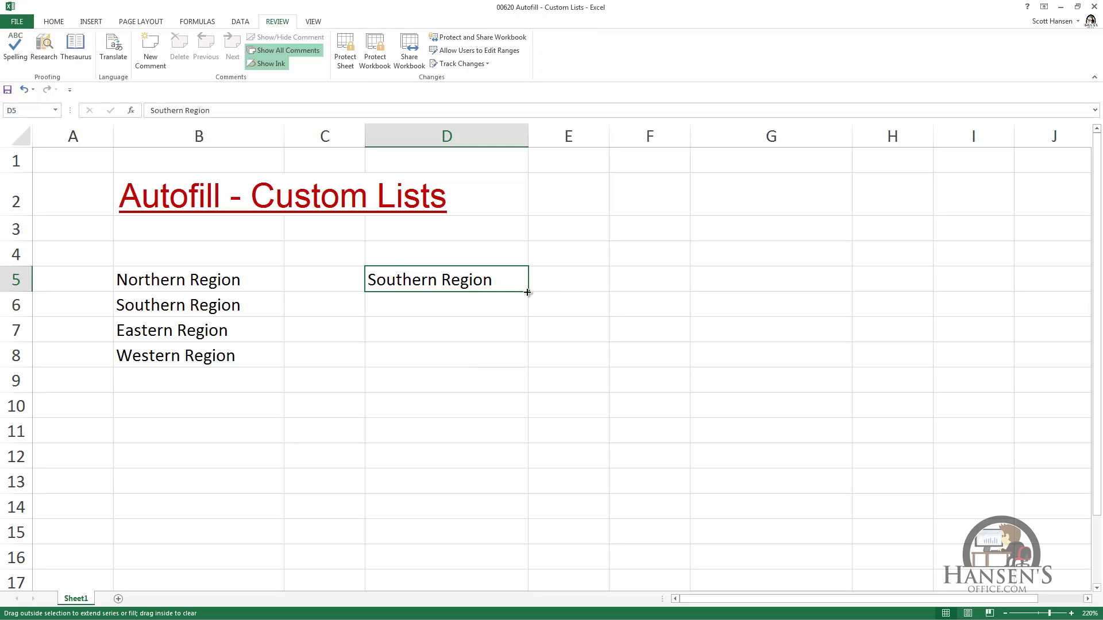
Step: Autofill the region series from D5 down through D8
drag(526, 292, 524, 335)
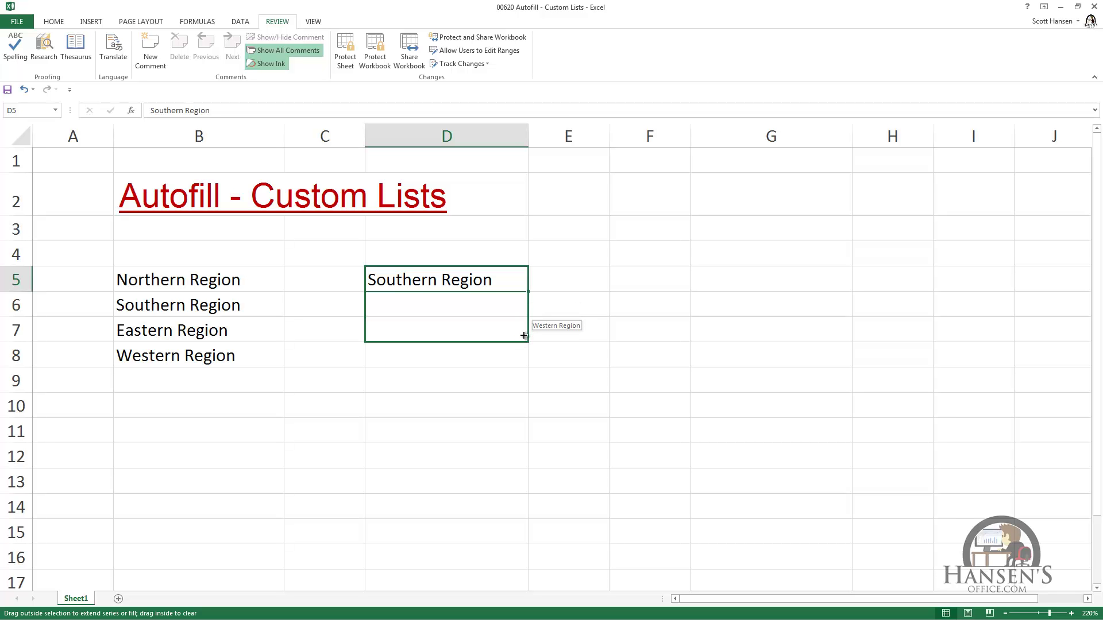
drag(524, 335, 518, 360)
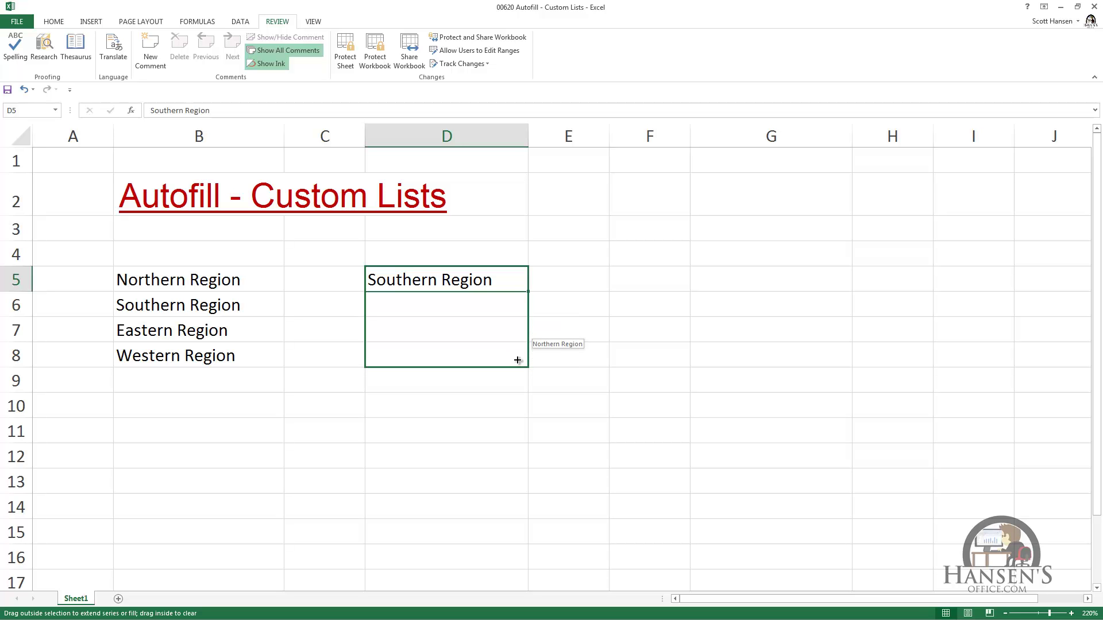
drag(518, 360, 518, 360)
Step: Copy the "Northern Region" entry from D8 to D10 and autofill the series down through D13
click(438, 357)
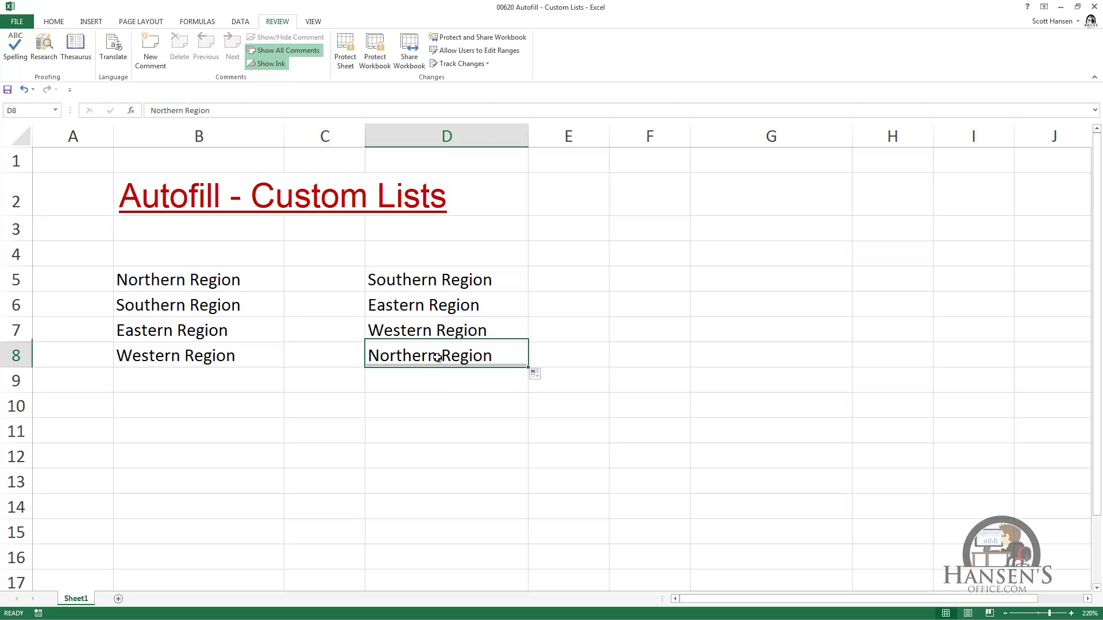
key(ctrl+c)
click(447, 405)
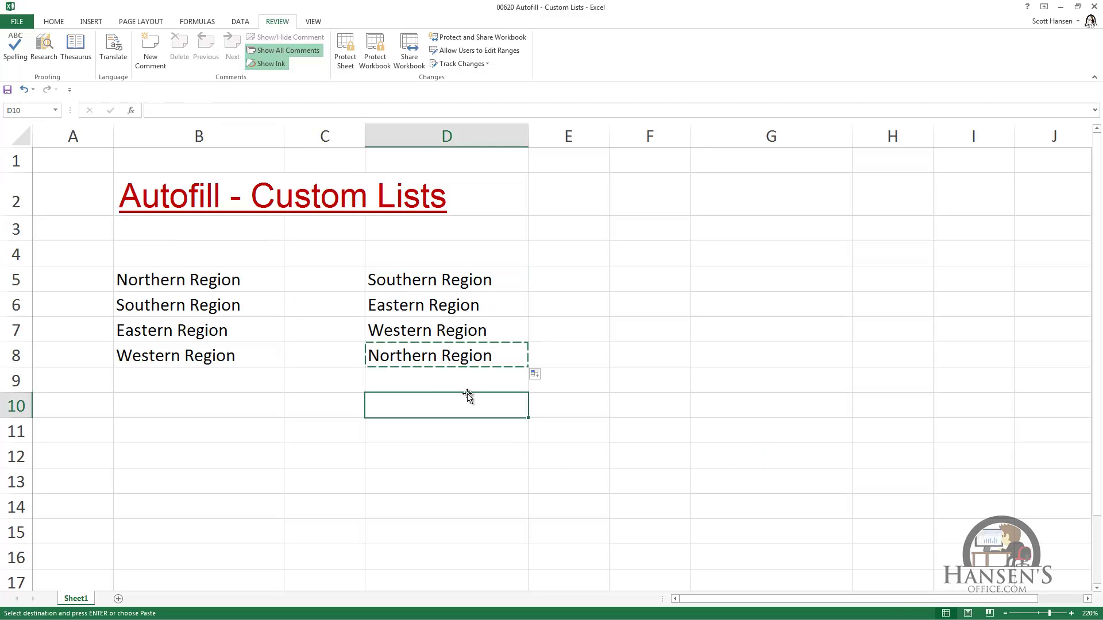
key(Return)
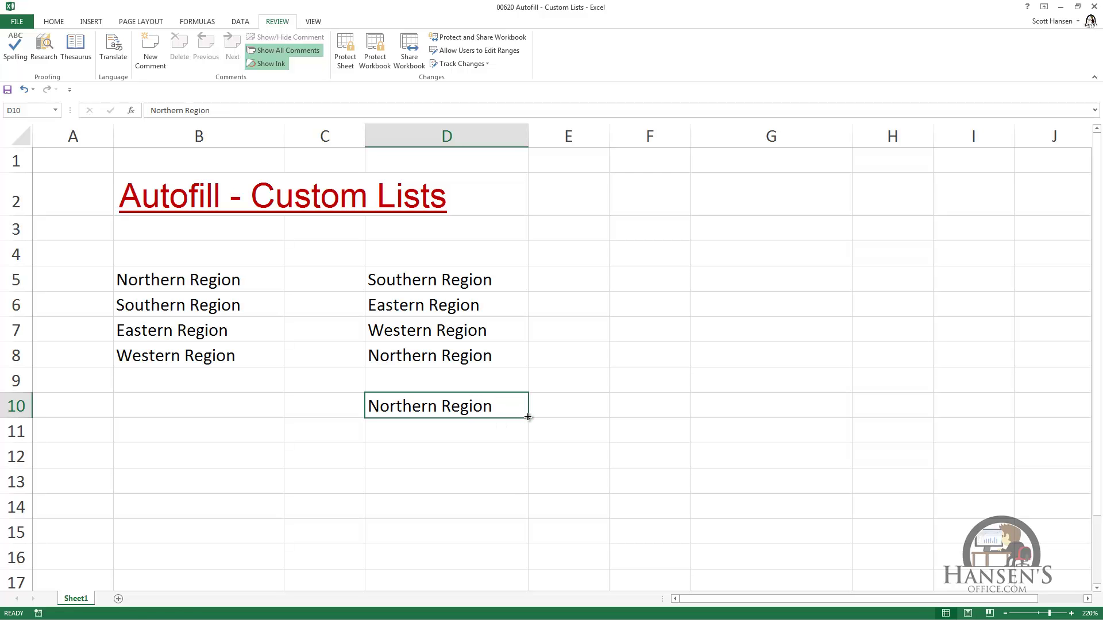
drag(527, 417, 524, 486)
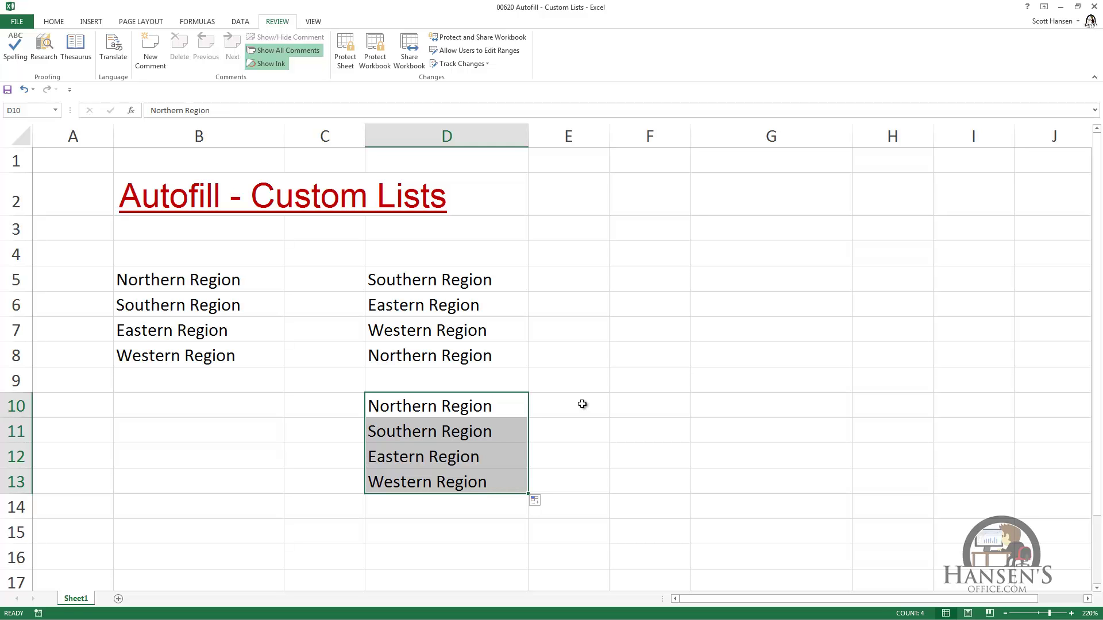
Step: Clear the contents of cells D4:D15
drag(474, 261, 451, 517)
key(Delete)
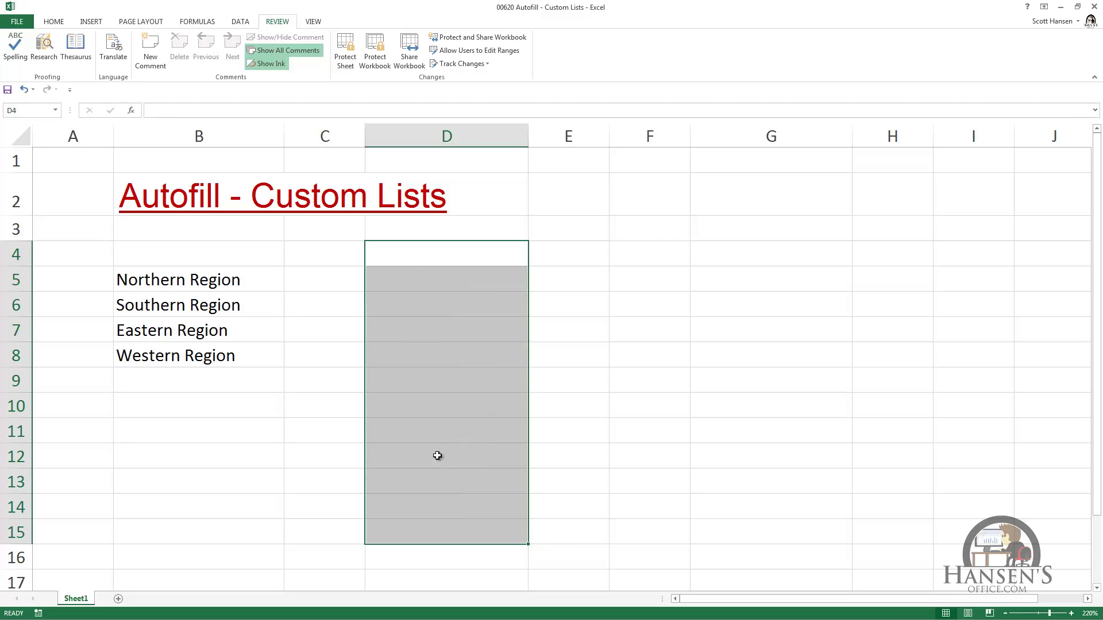
Step: Select cell D5 and reopen the Custom Lists editor from the advanced Excel options
click(397, 281)
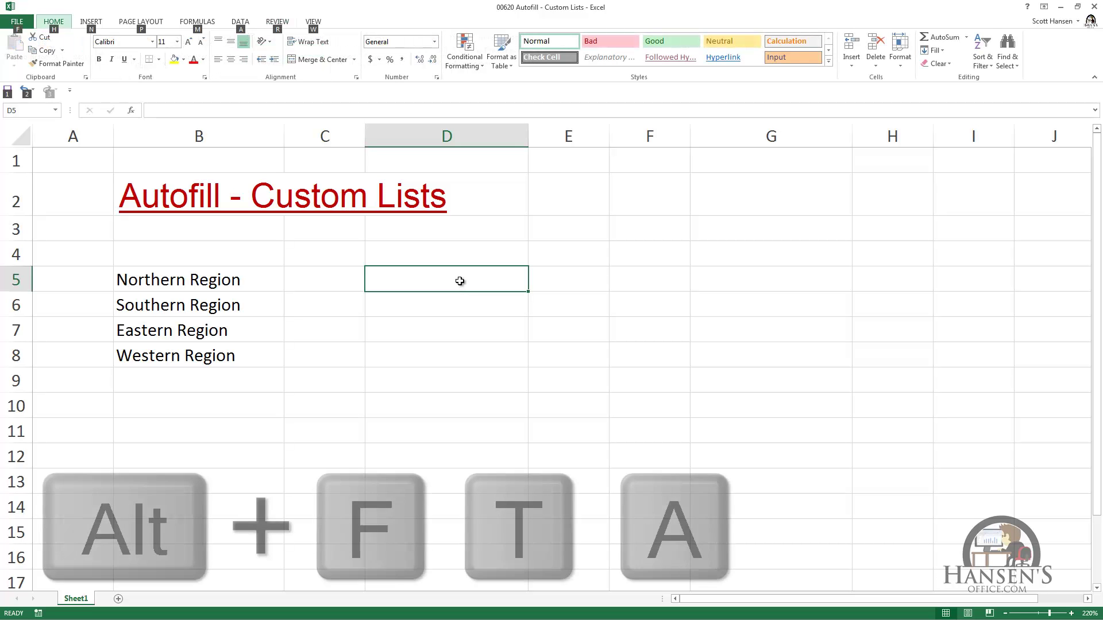
key(alt+f)
key(t)
key(a)
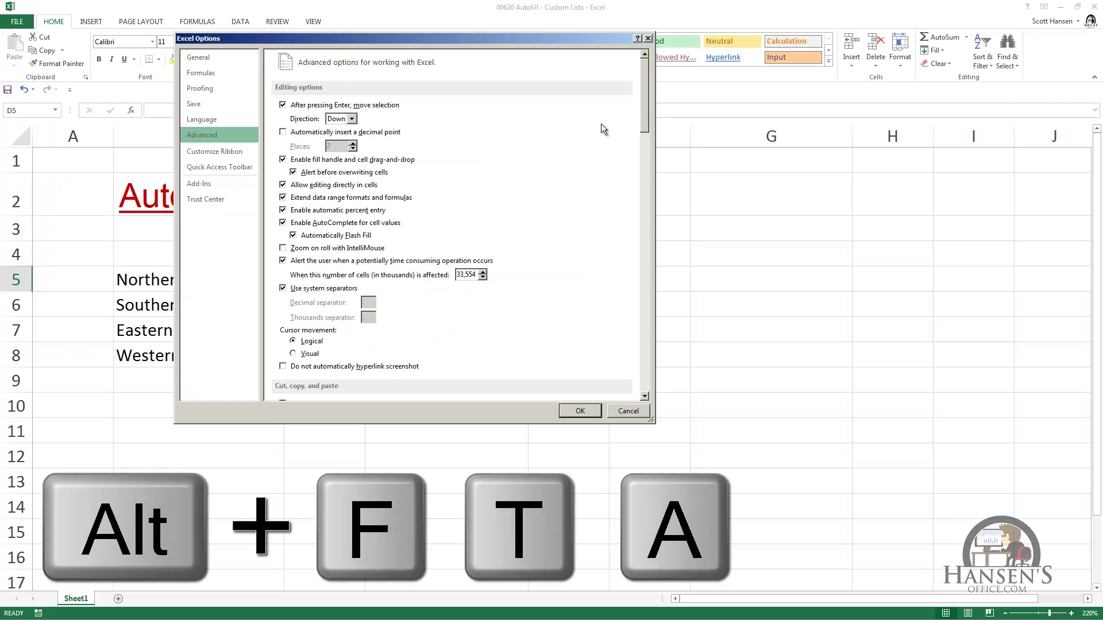
drag(642, 101, 644, 381)
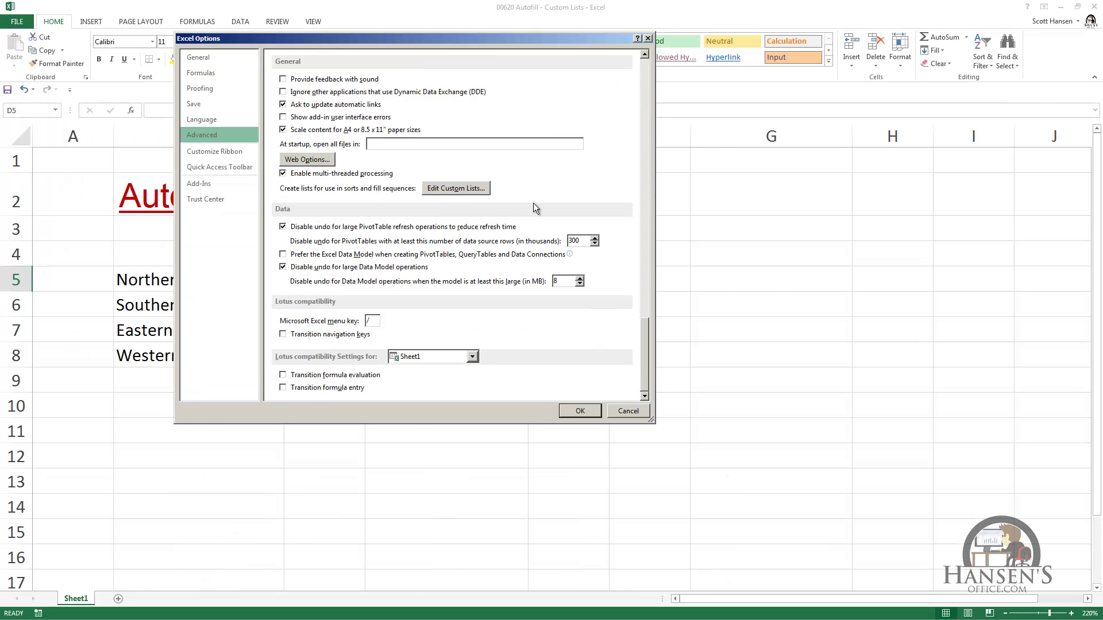
click(454, 188)
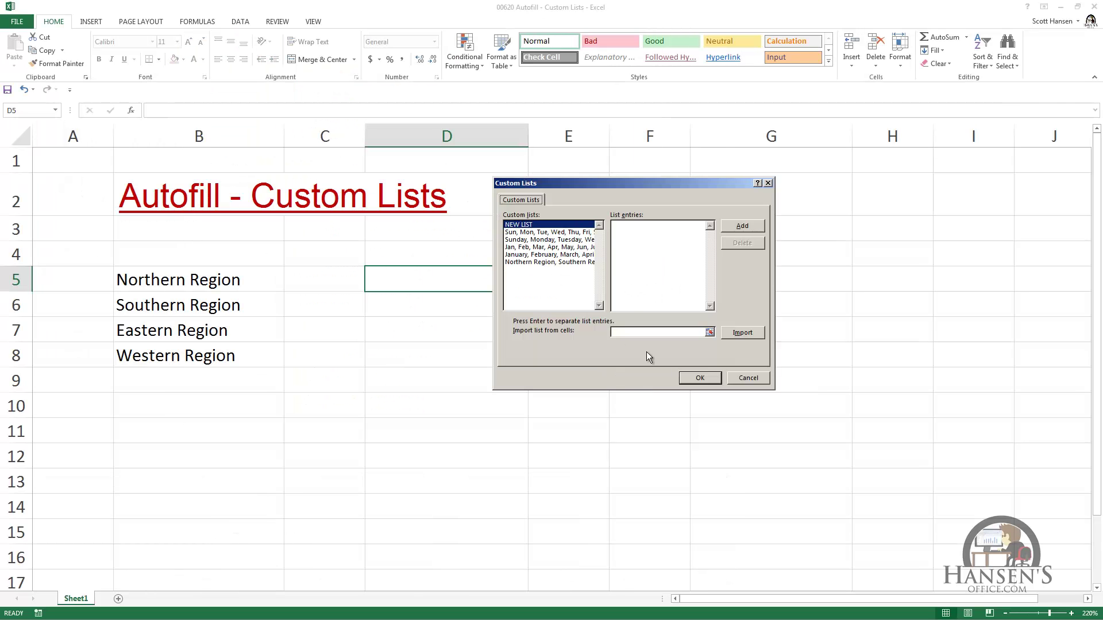
Step: Permanently delete the custom list that begins with Northern Region
click(575, 263)
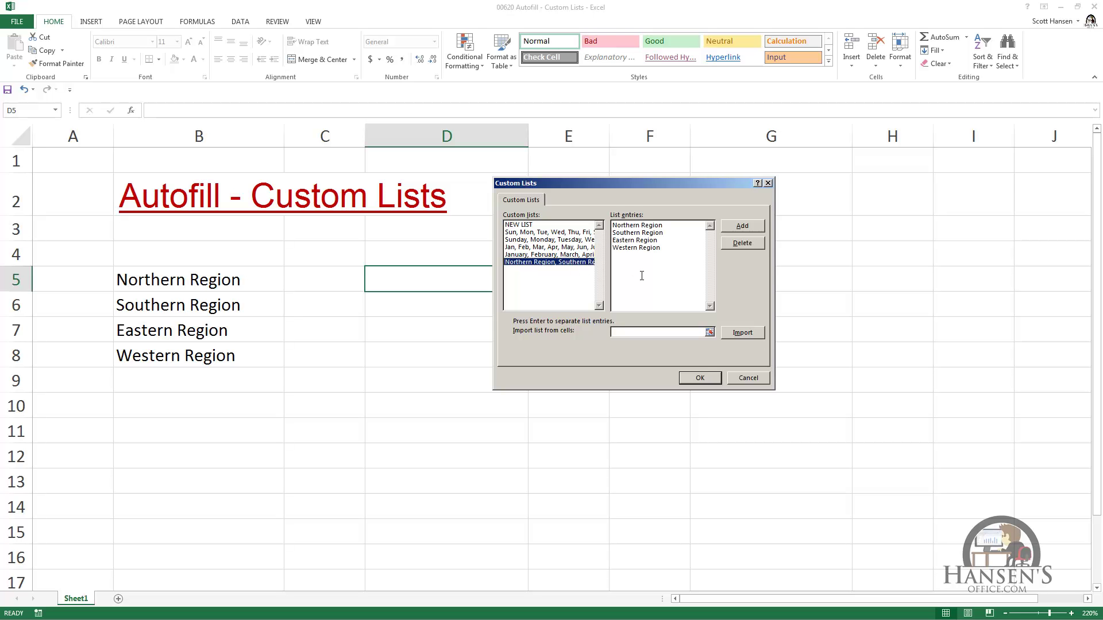
click(742, 244)
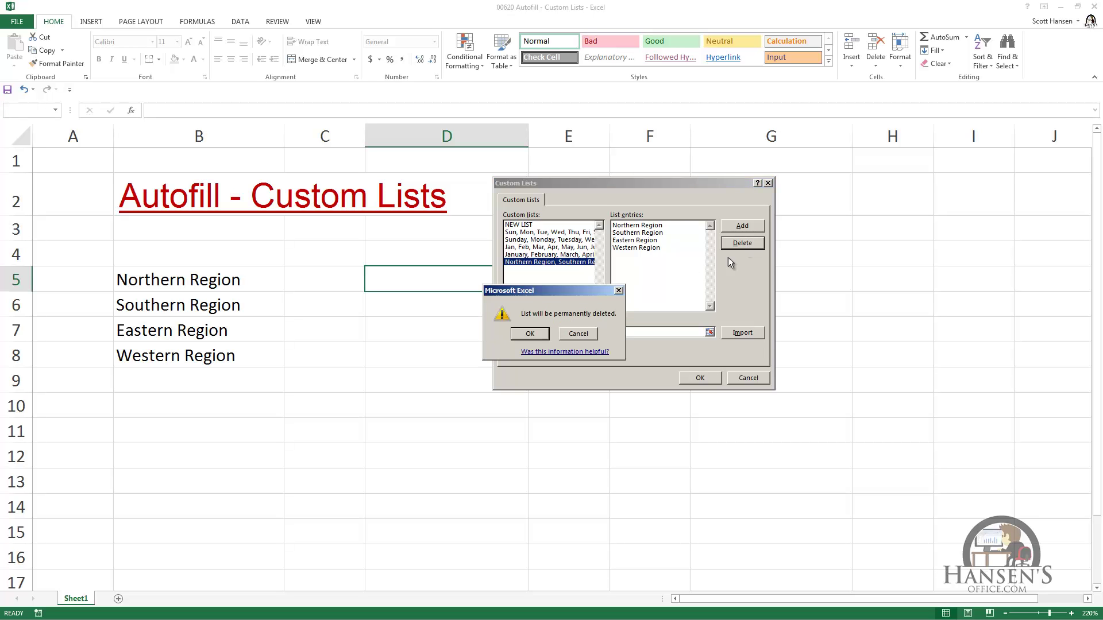
click(529, 333)
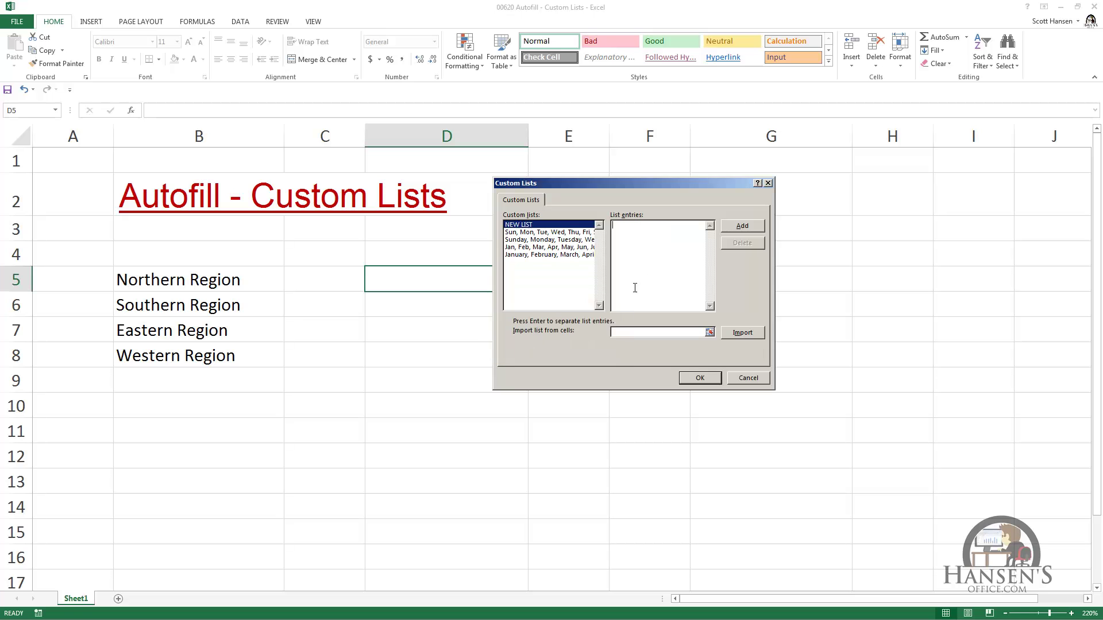
Step: Import a new custom list from the region names in cells B5:B8 and accept the open dialogs
click(652, 279)
click(710, 331)
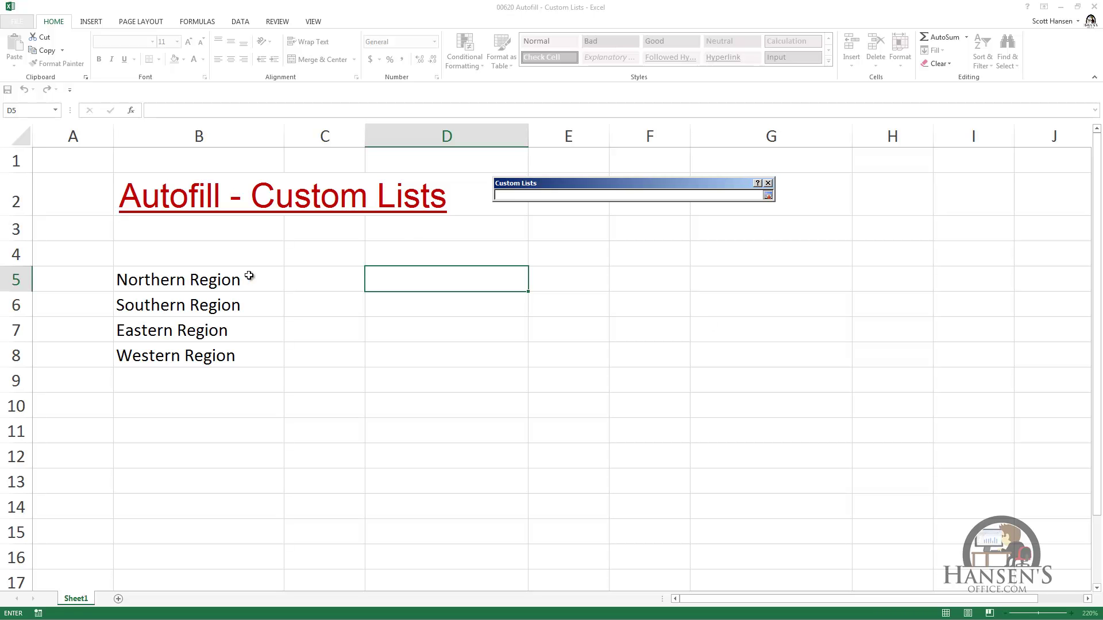
drag(222, 281, 206, 346)
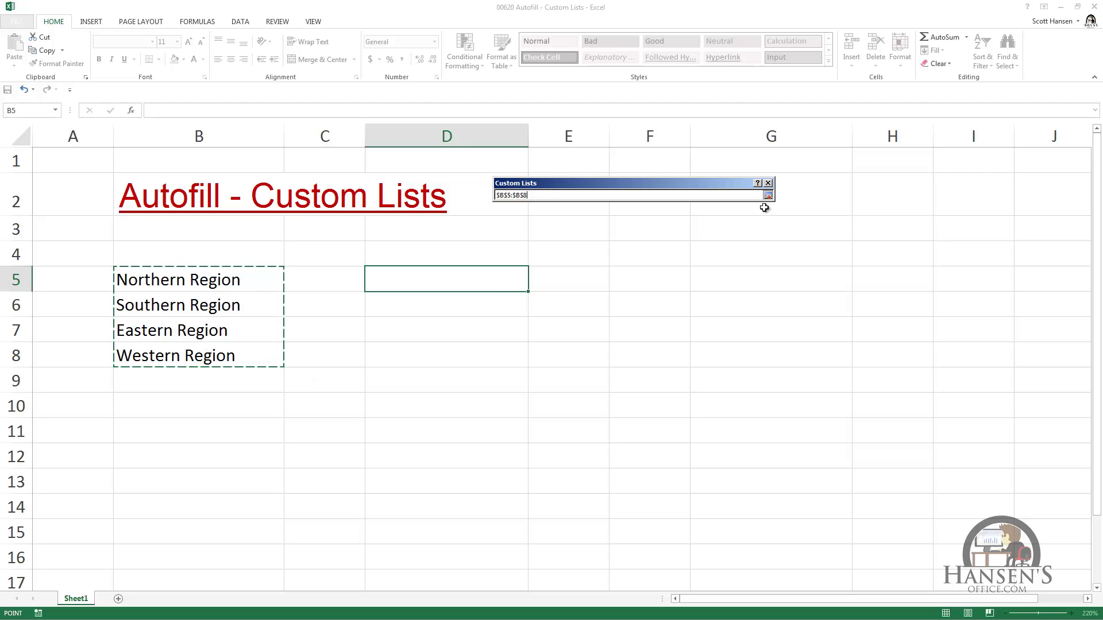
click(769, 196)
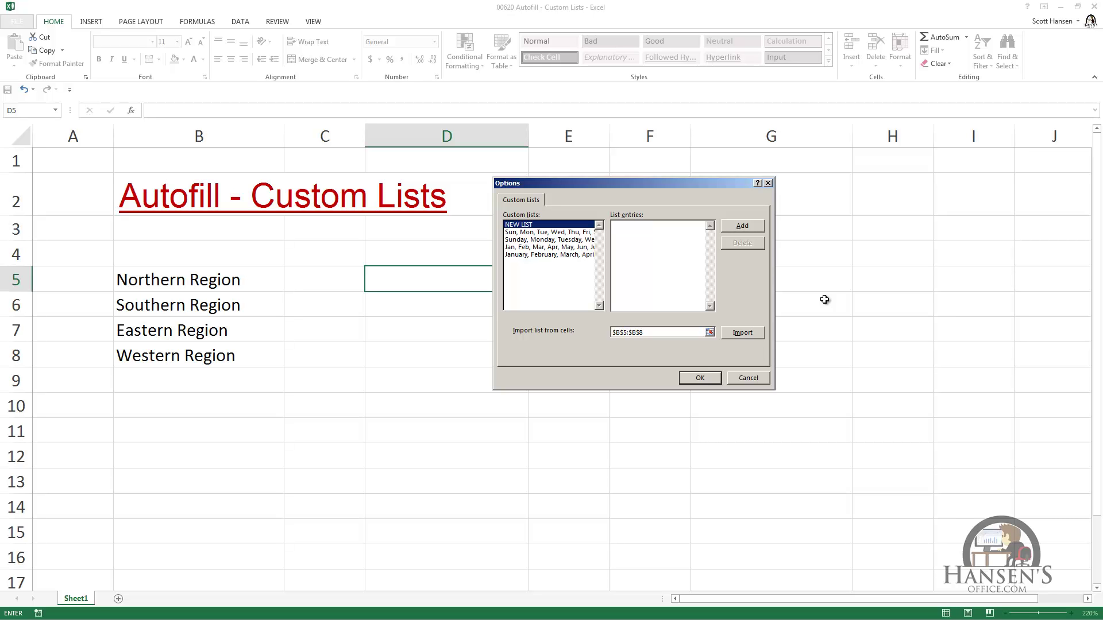
click(756, 336)
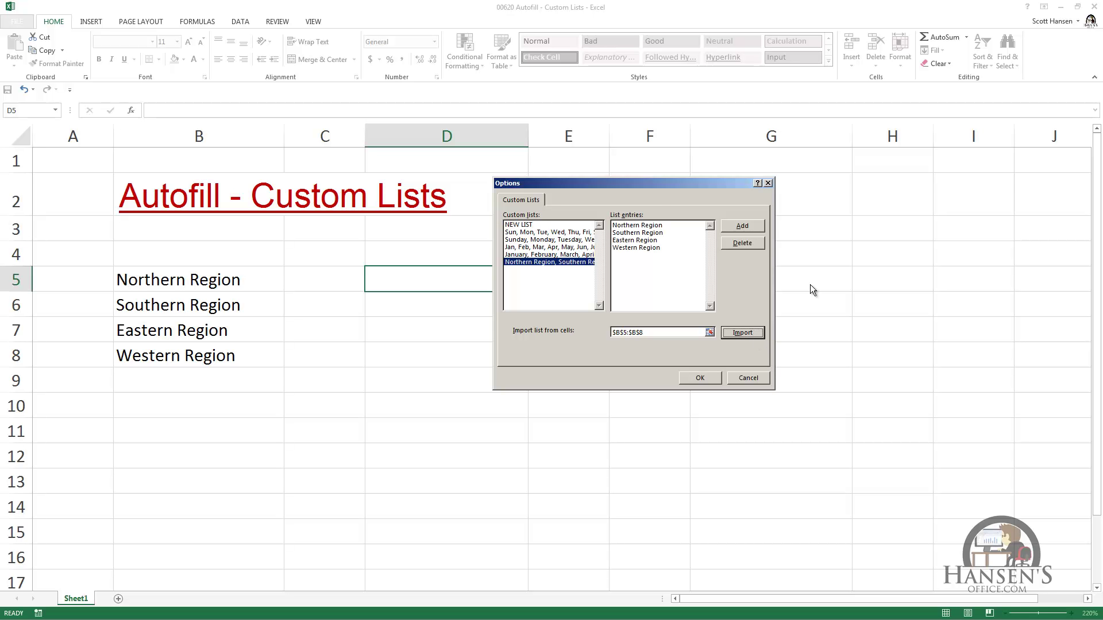
click(702, 377)
click(578, 411)
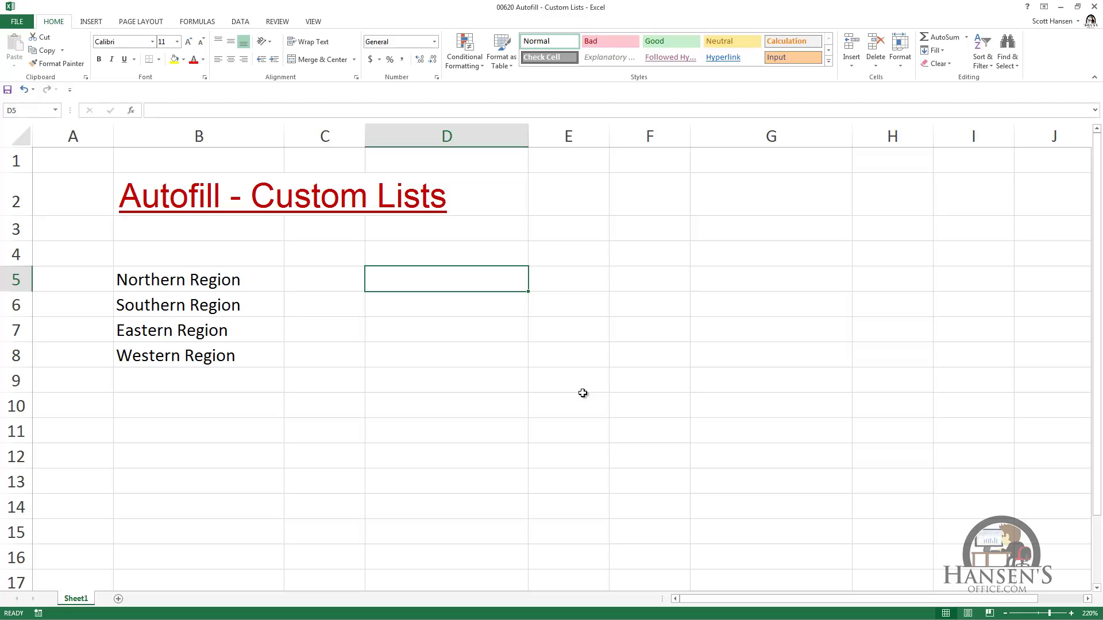
Step: Enter "Northern Region" in cell D5 and autofill the series down through D8
text(Northern Region)
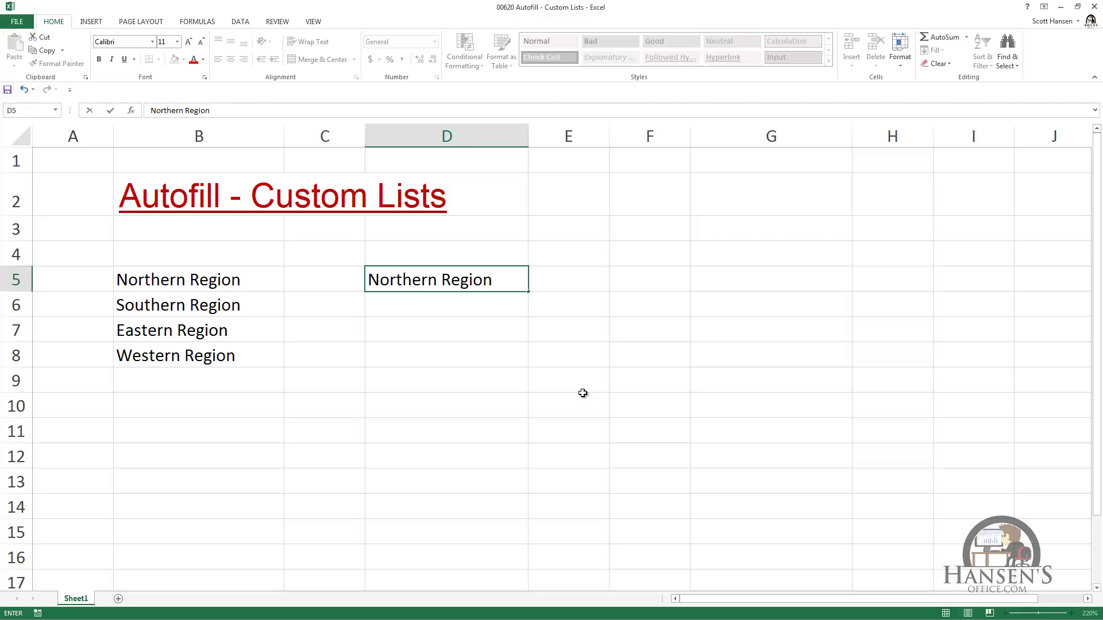
key(ctrl+Return)
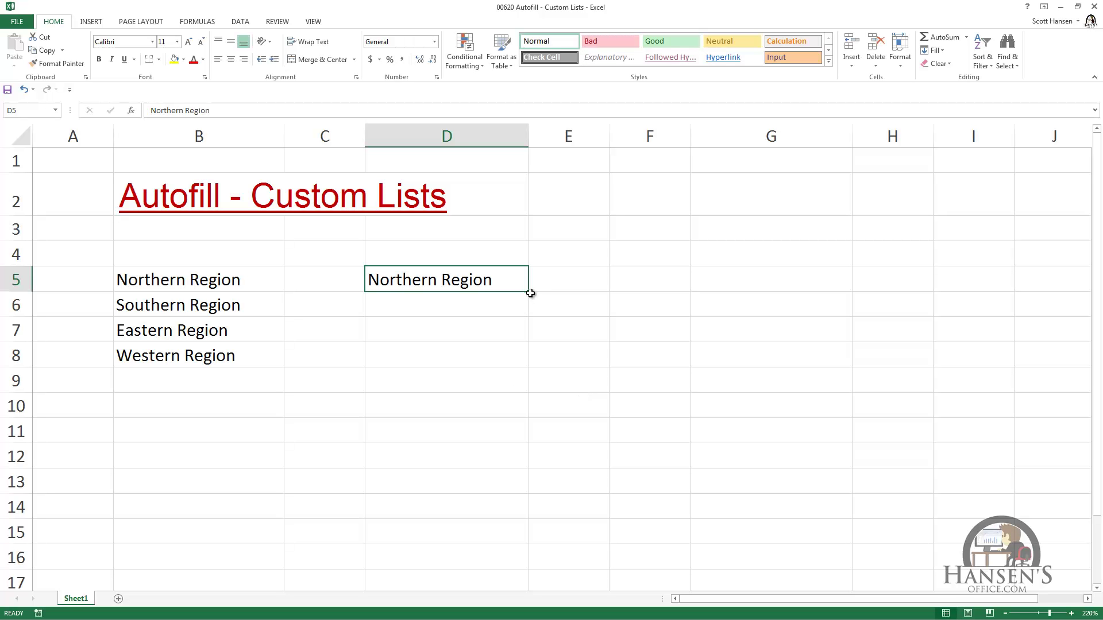
drag(529, 293, 528, 364)
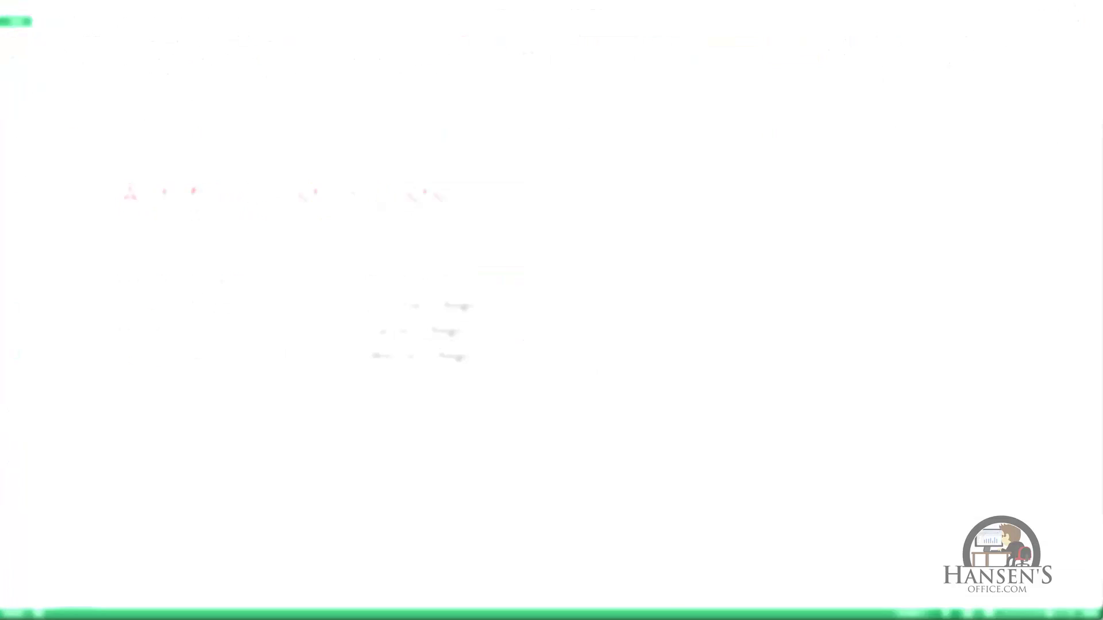